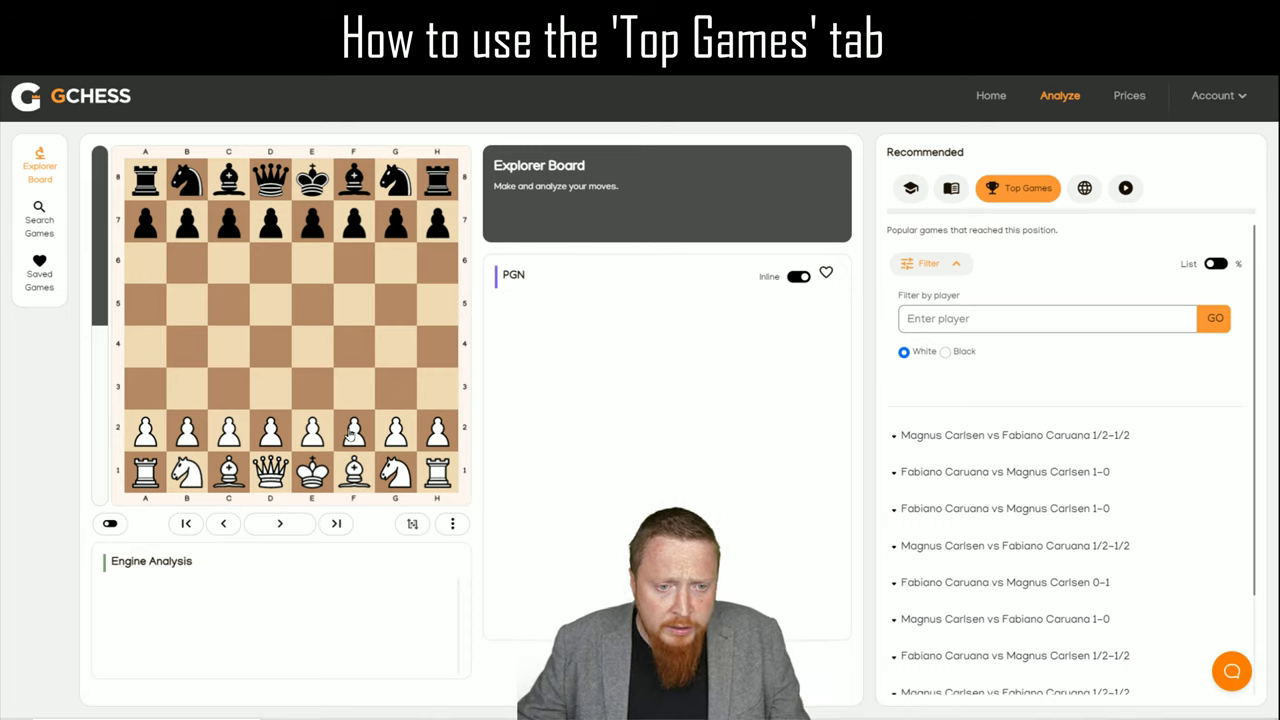
# Play 1.d4 d5 2.Nc3 Nf6 3.Bf4 on the board
pyautogui.moveTo(278, 438); pyautogui.dragTo(282, 352)
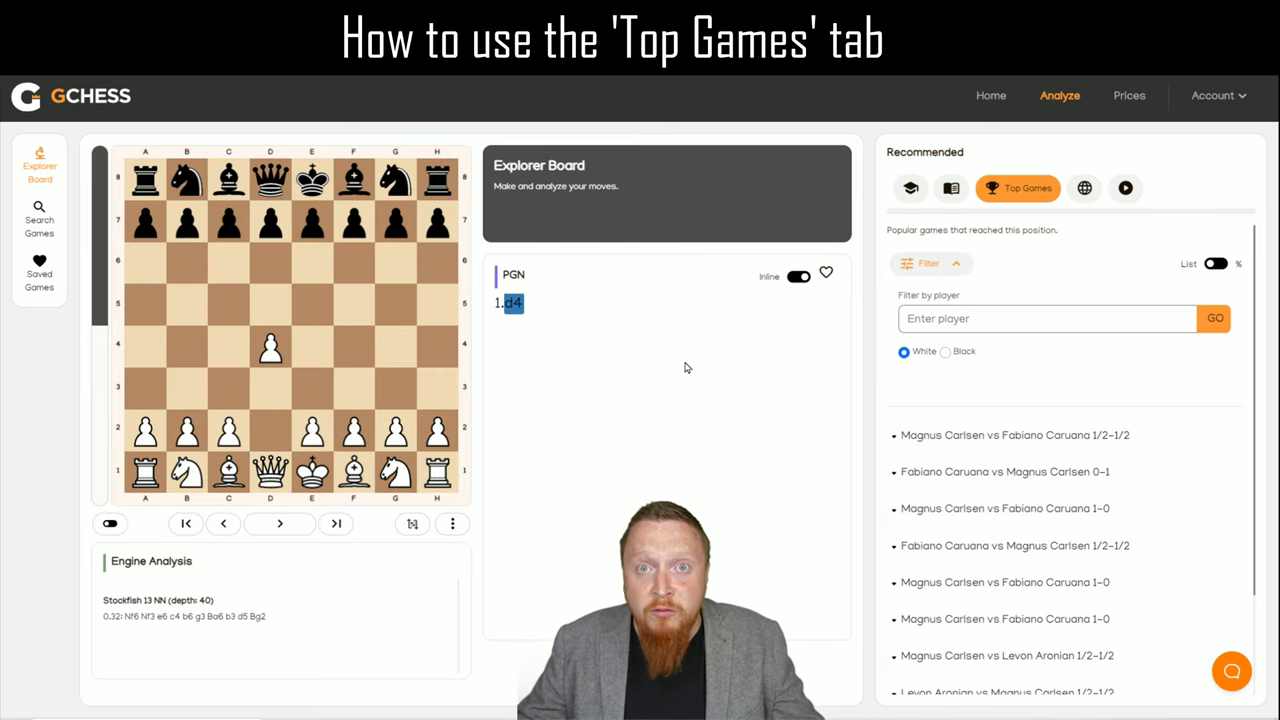
pyautogui.moveTo(270, 222); pyautogui.dragTo(270, 306)
pyautogui.click(192, 470)
pyautogui.click(228, 387)
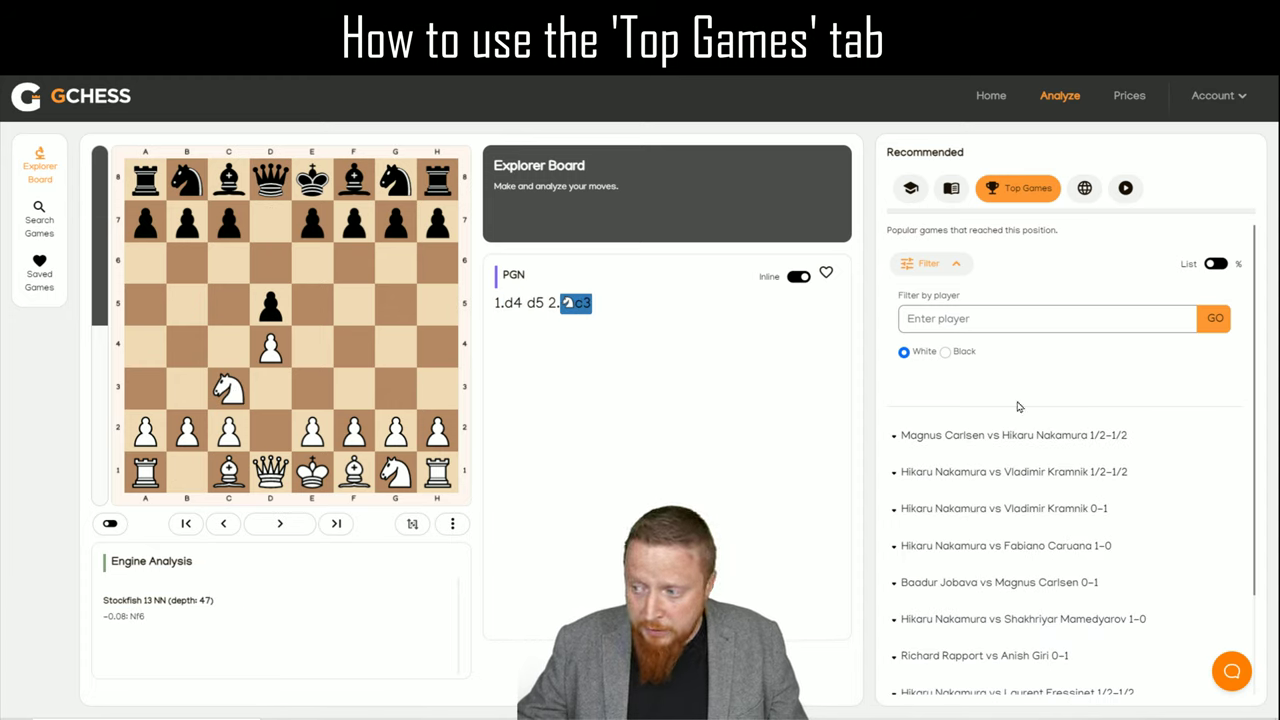
pyautogui.moveTo(400, 182); pyautogui.dragTo(353, 263)
pyautogui.click(228, 470)
pyautogui.click(353, 345)
# Continue with 3...g6 4.e3 Bg7 5.h4
pyautogui.moveTo(396, 222); pyautogui.dragTo(396, 264)
pyautogui.click(310, 428)
pyautogui.click(312, 388)
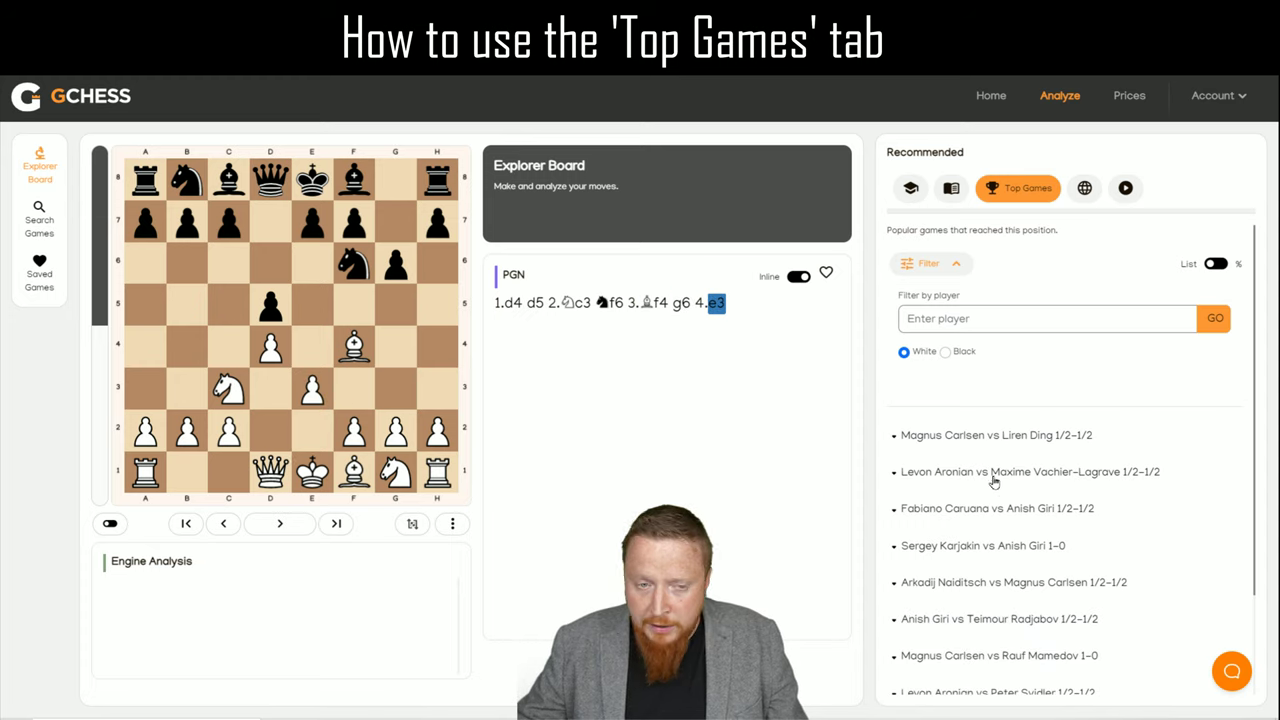
pyautogui.moveTo(353, 180); pyautogui.dragTo(410, 242)
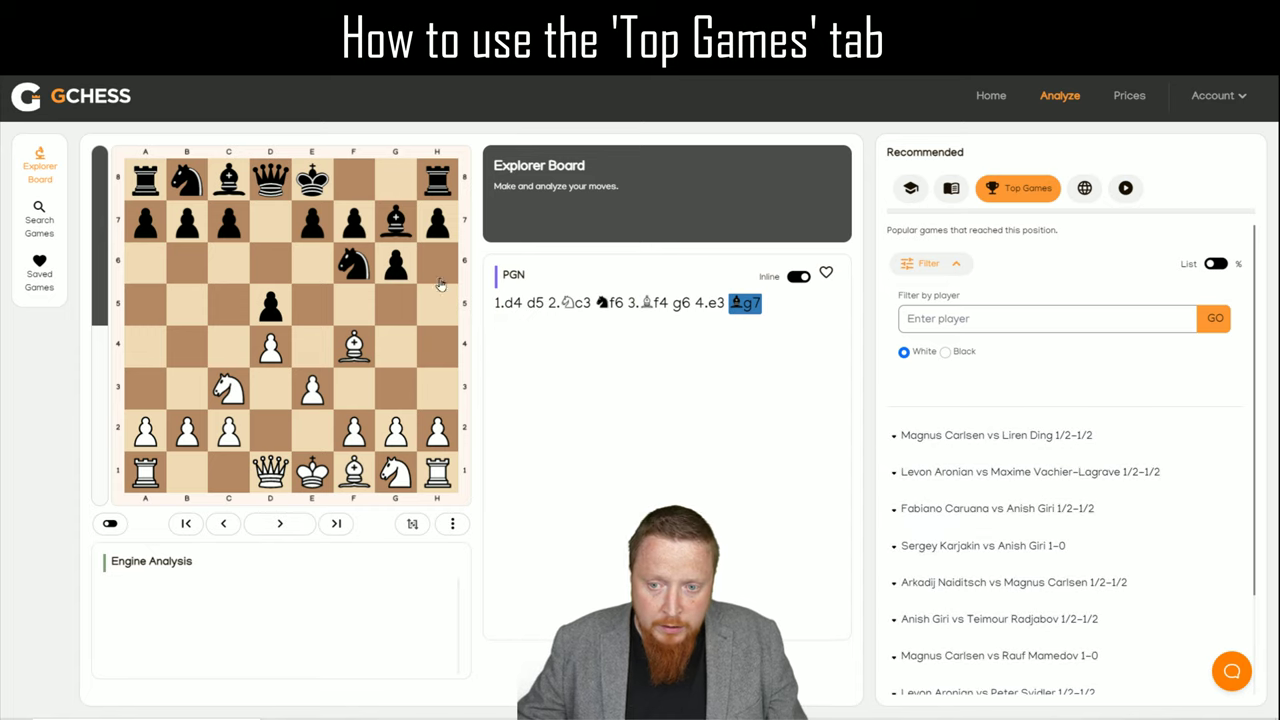
pyautogui.click(437, 432)
pyautogui.click(441, 352)
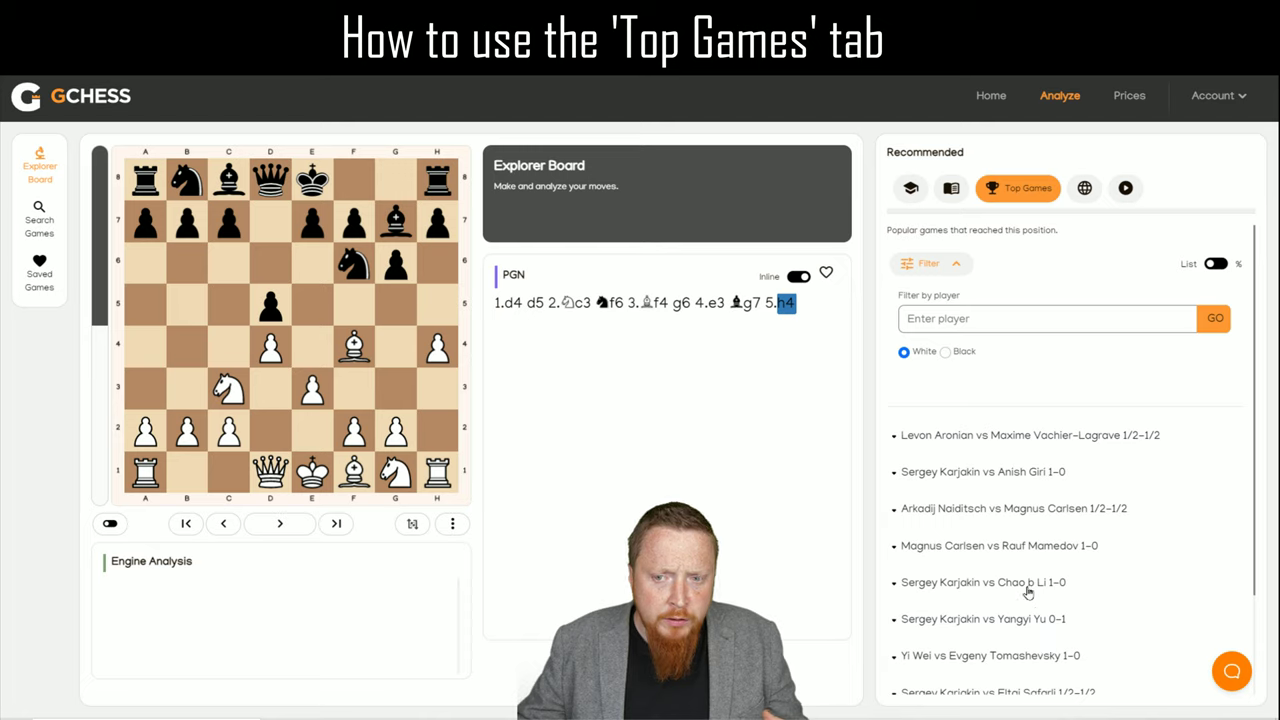
# Load the first Top Games entry's full PGN and step forward to 6.Nf3
pyautogui.click(975, 436)
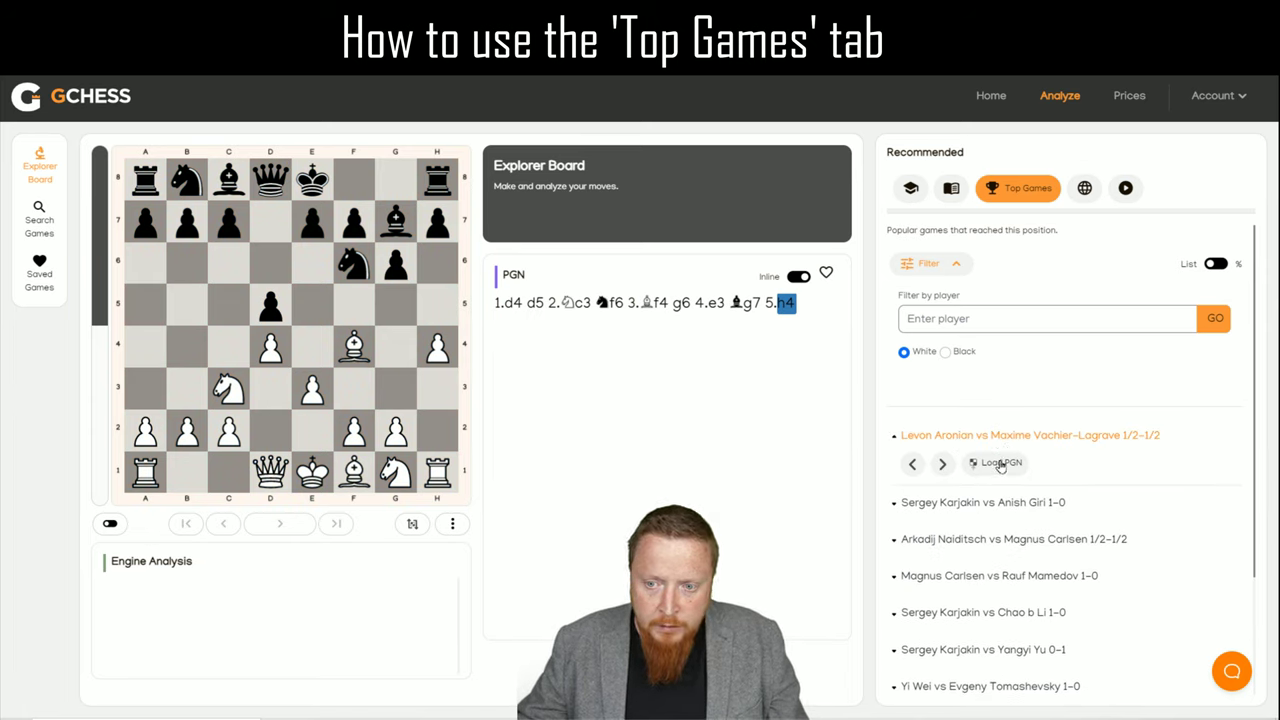
pyautogui.click(998, 463)
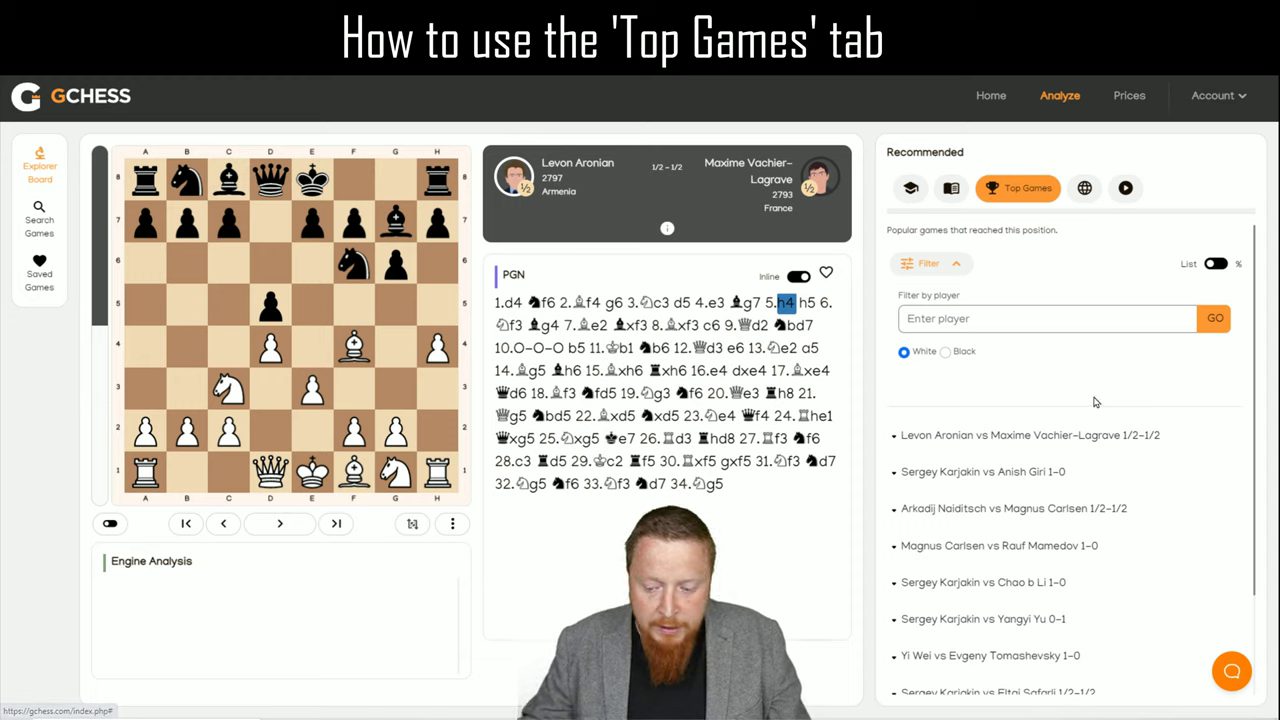
pyautogui.press('Right')
pyautogui.press('Right')
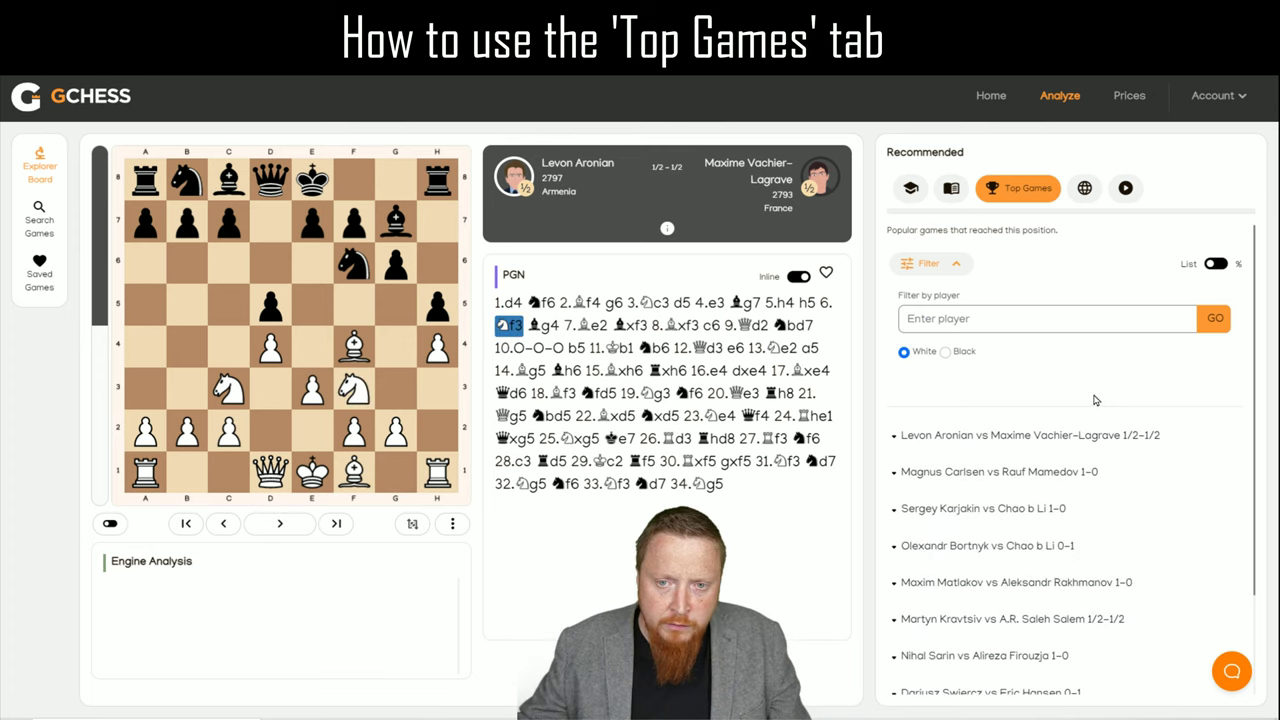
# Toggle the Inline move list off and on, then jump to the position after 9.Qd2
pyautogui.click(797, 278)
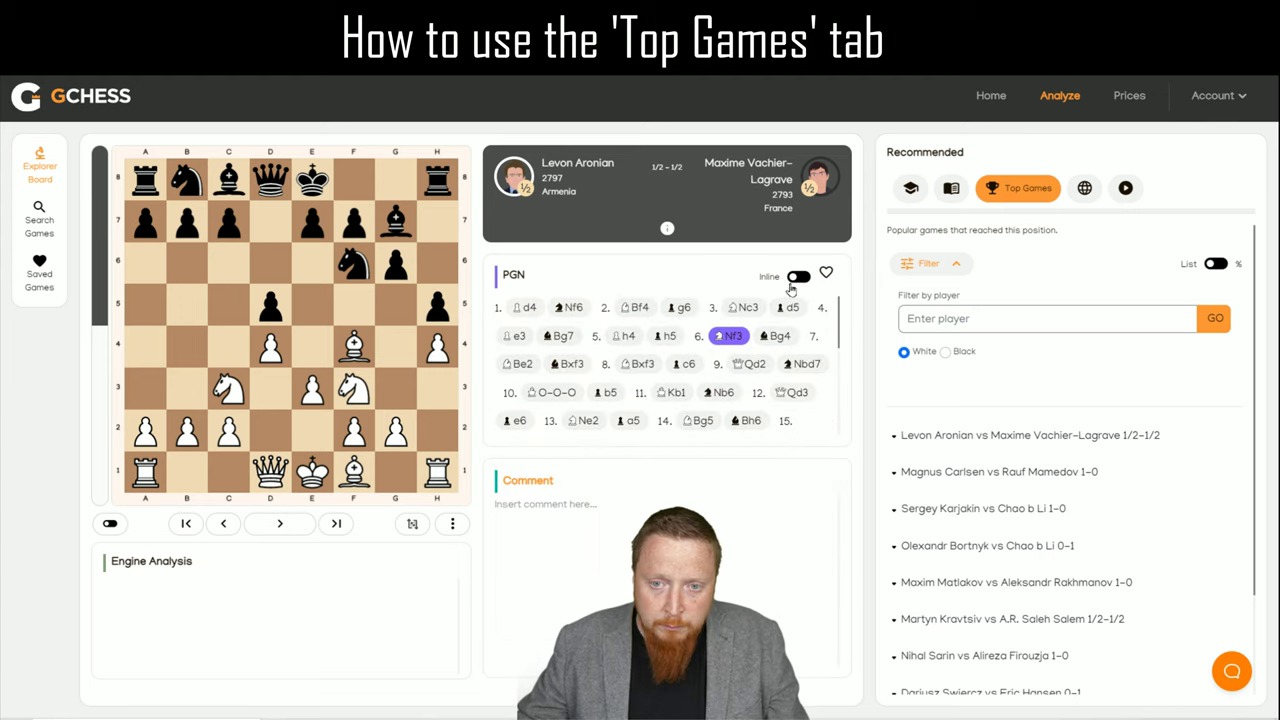
pyautogui.click(797, 278)
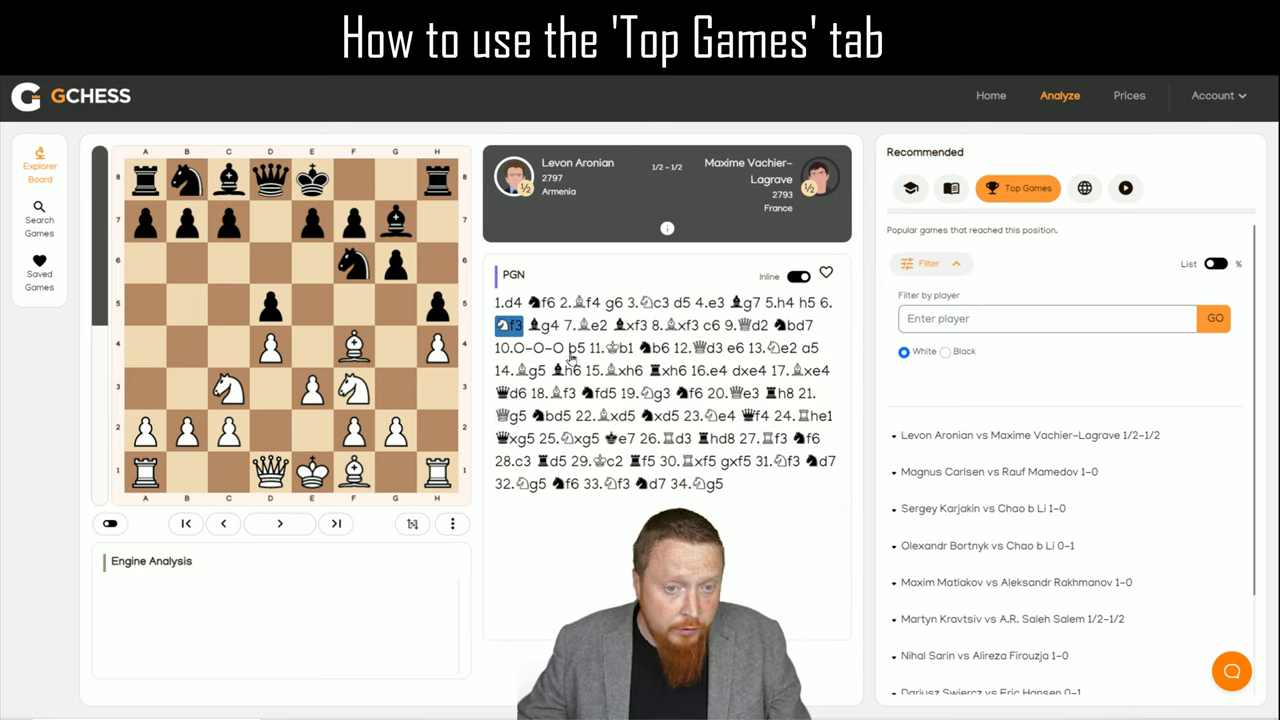
pyautogui.click(751, 326)
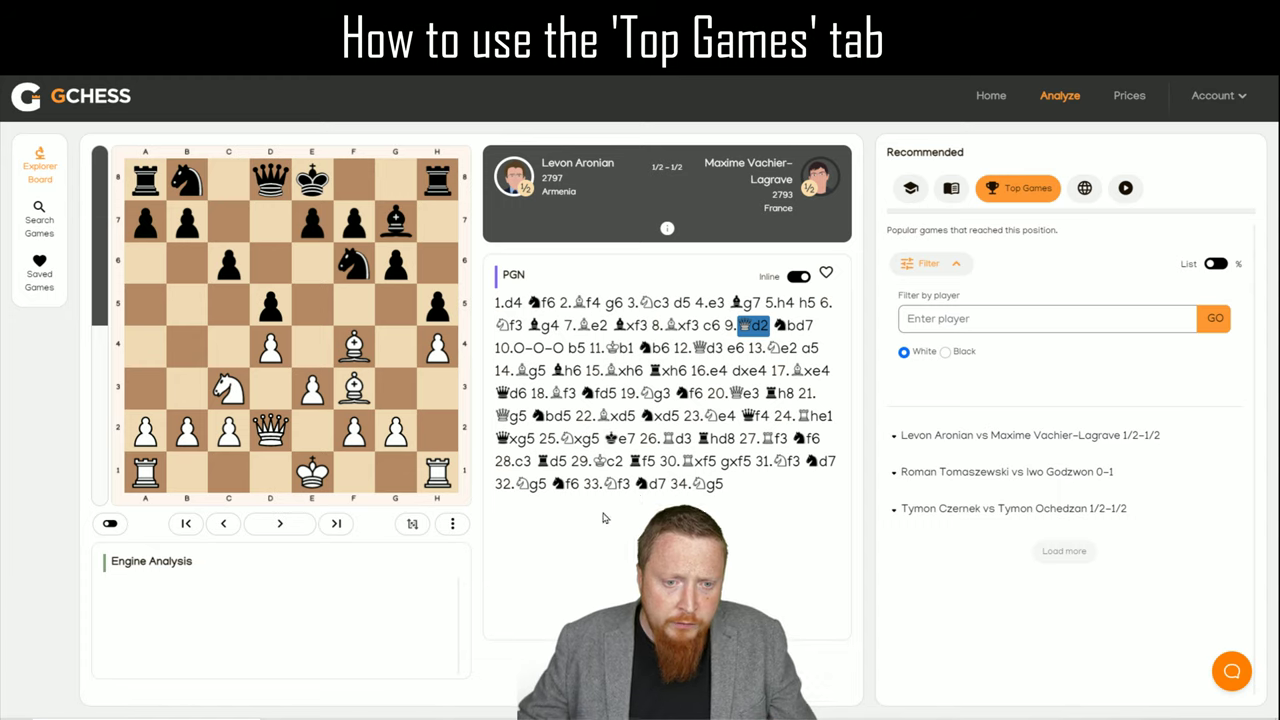
# Reset the board and replay 1.d4 d5 2.Nc3 Nf6 3.Bf4
pyautogui.click(452, 523)
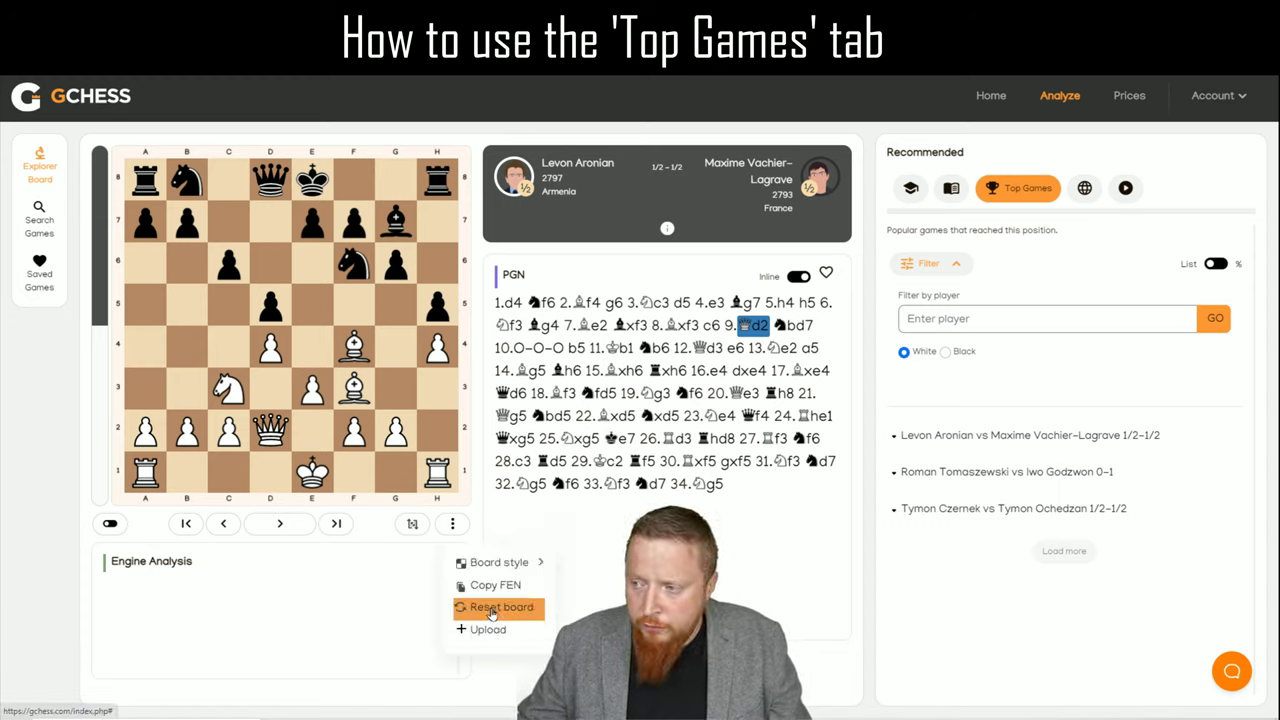
pyautogui.click(492, 610)
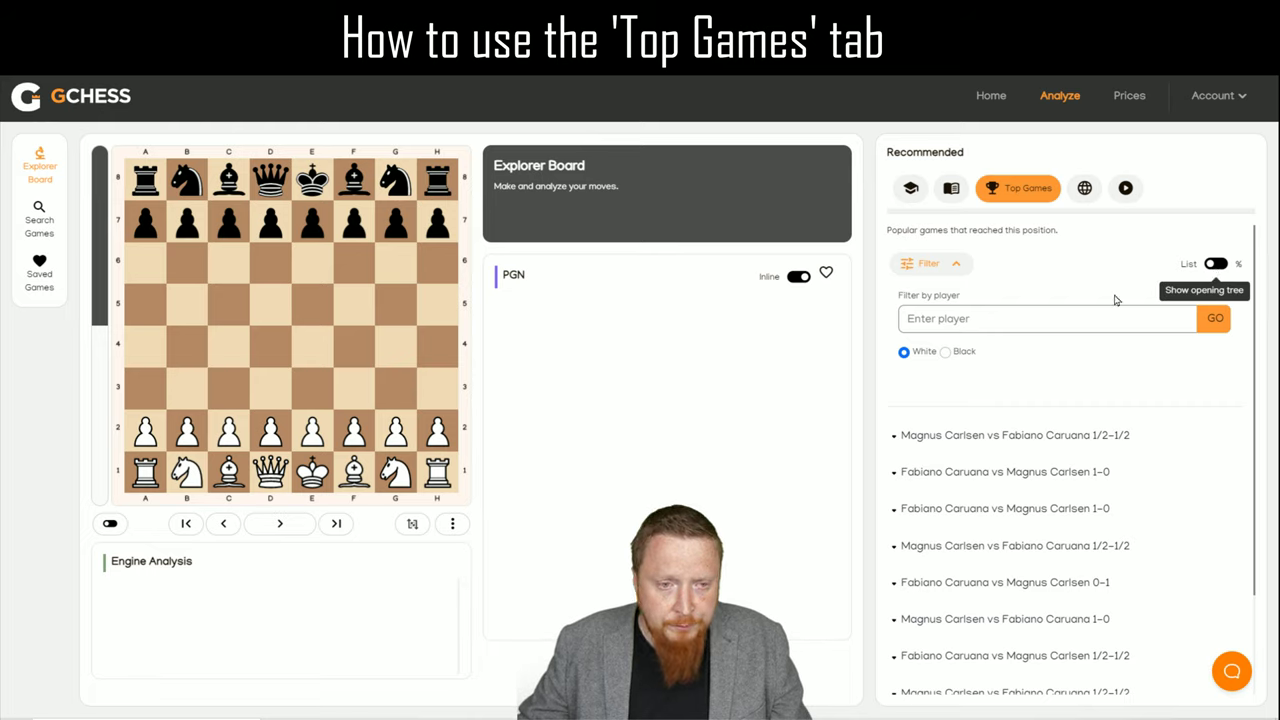
pyautogui.moveTo(270, 430); pyautogui.dragTo(270, 345)
pyautogui.moveTo(270, 222); pyautogui.dragTo(286, 298)
pyautogui.moveTo(187, 470); pyautogui.dragTo(228, 388)
pyautogui.moveTo(395, 180); pyautogui.dragTo(353, 262)
pyautogui.moveTo(228, 470); pyautogui.dragTo(353, 345)
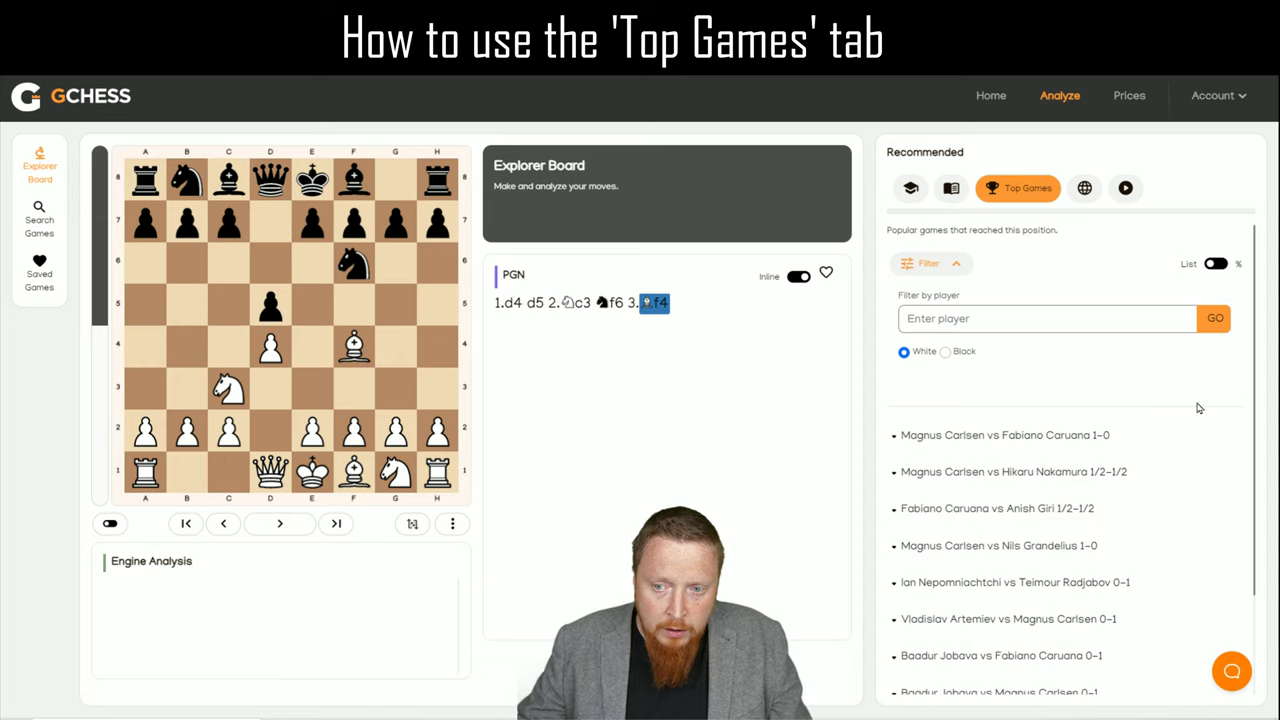
# Show the opening tree with percentages and play 3...e6 from it
pyautogui.click(1215, 264)
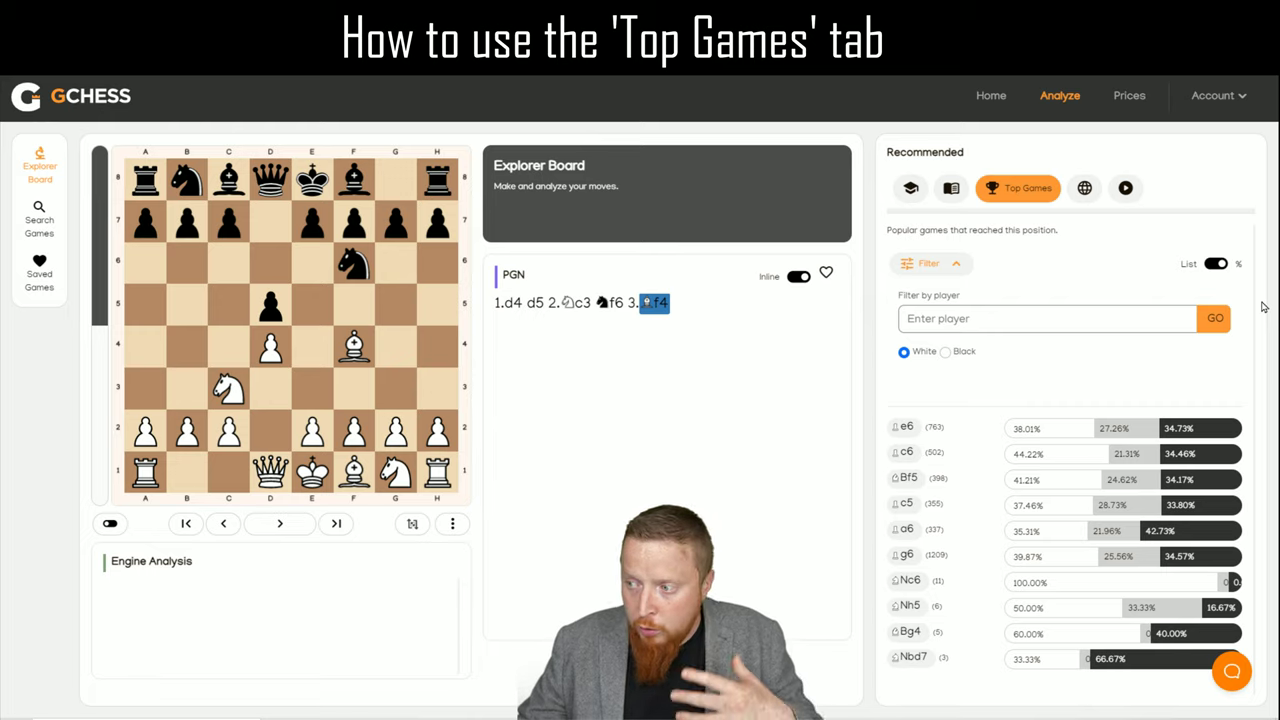
pyautogui.click(905, 430)
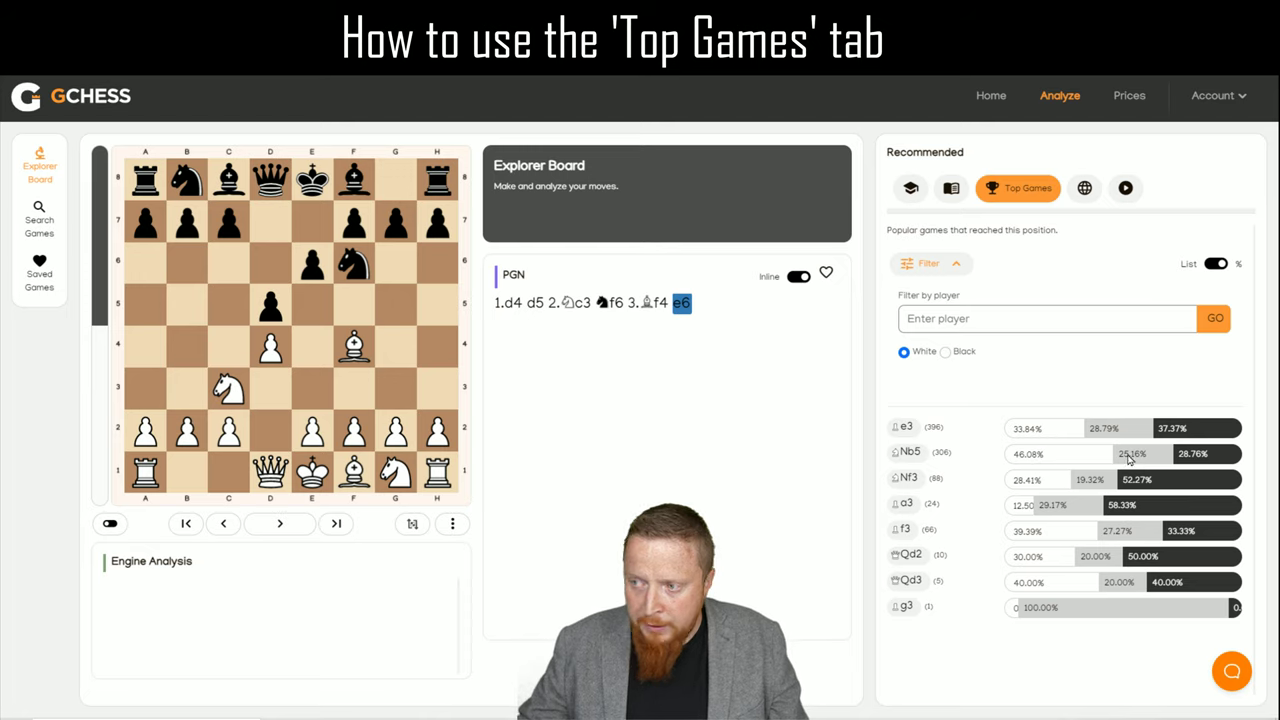
pyautogui.click(452, 523)
# Reset the board to the starting position and focus the Enter player field
pyautogui.click(505, 607)
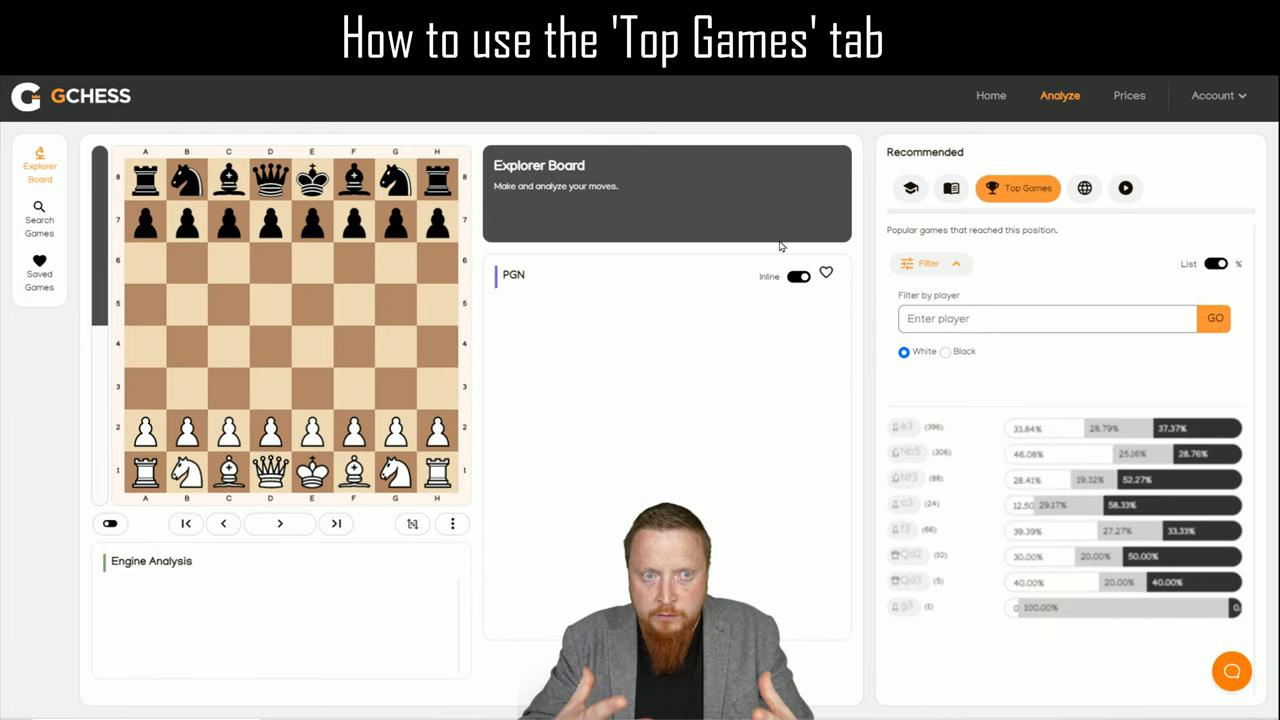
pyautogui.click(930, 318)
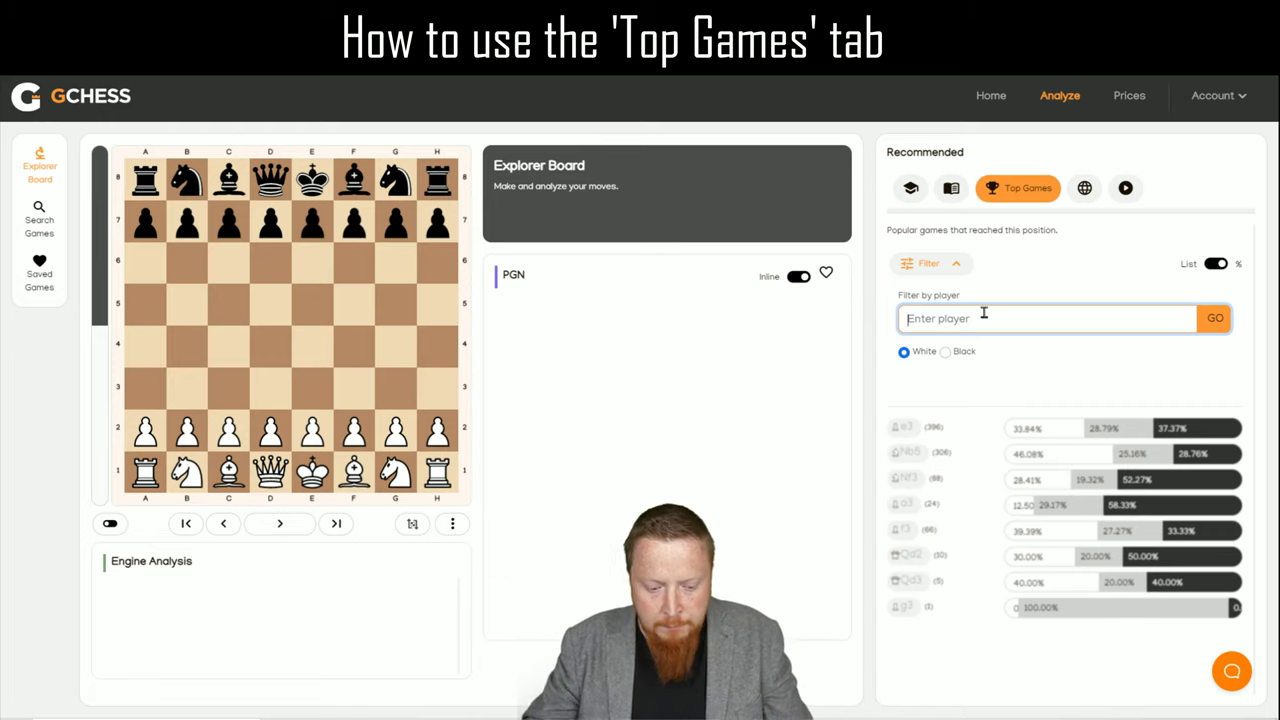
# Search the player filter, pick the suggested player as White, and apply with GO
pyautogui.write('simon')
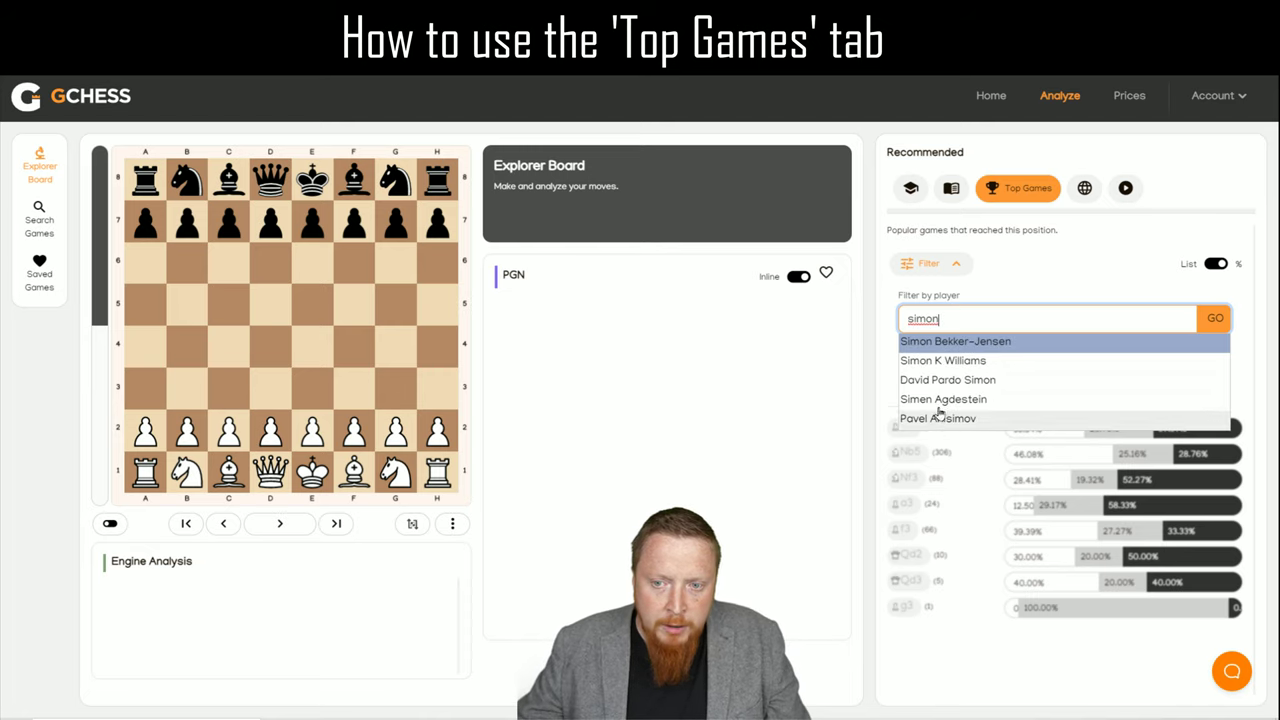
pyautogui.click(943, 361)
pyautogui.click(1213, 320)
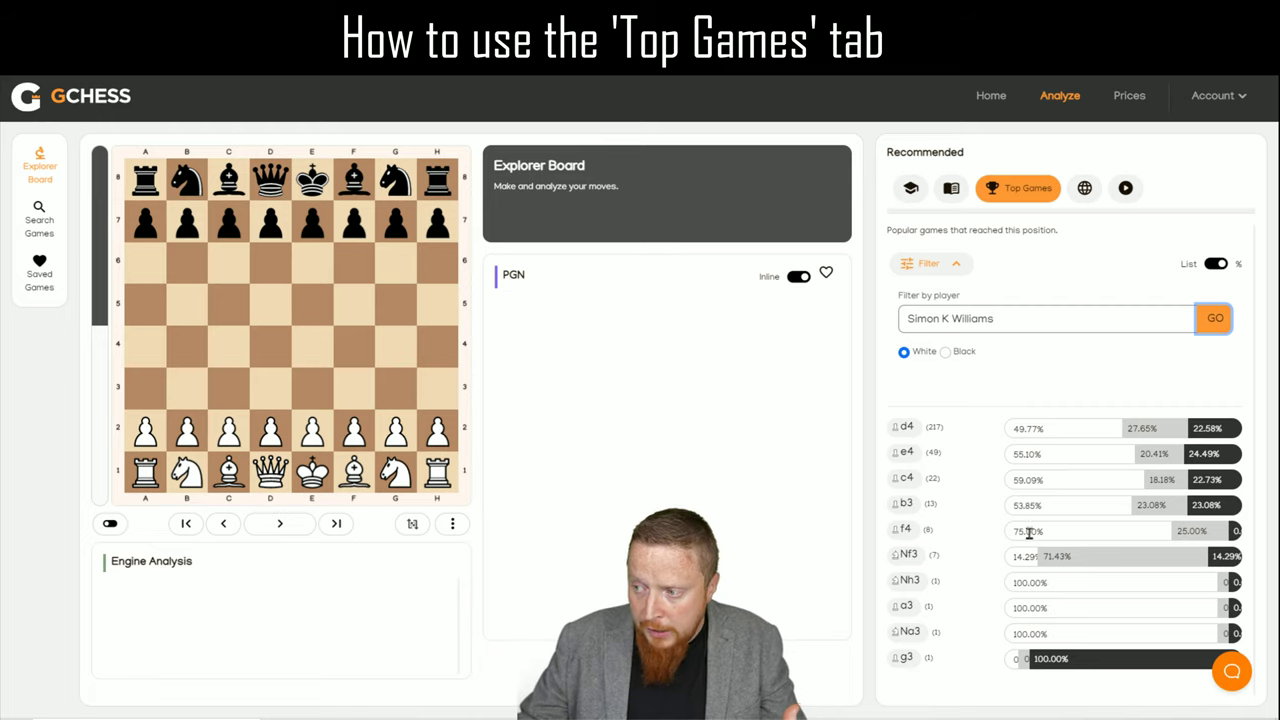
# Play 1.d4 Nf6 in List view, then return to % to see replies led by c4
pyautogui.click(1214, 264)
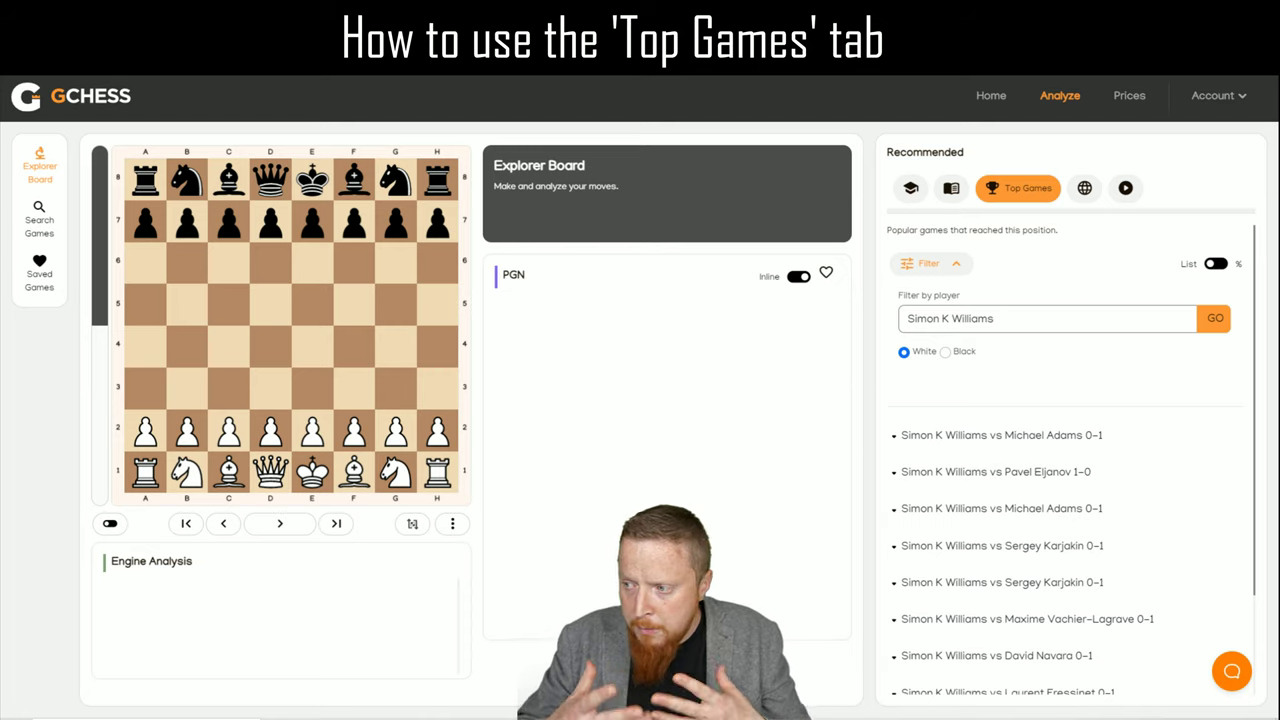
pyautogui.moveTo(270, 432); pyautogui.dragTo(270, 348)
pyautogui.moveTo(396, 180); pyautogui.dragTo(354, 262)
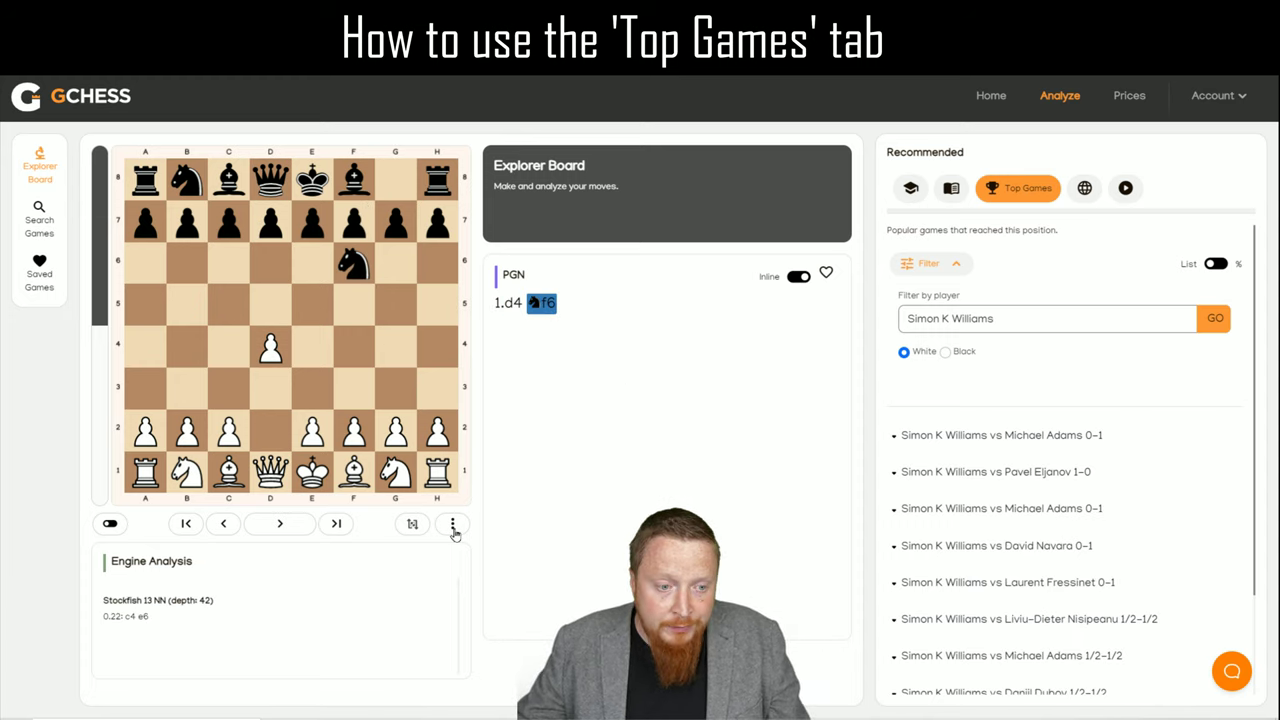
pyautogui.click(1216, 263)
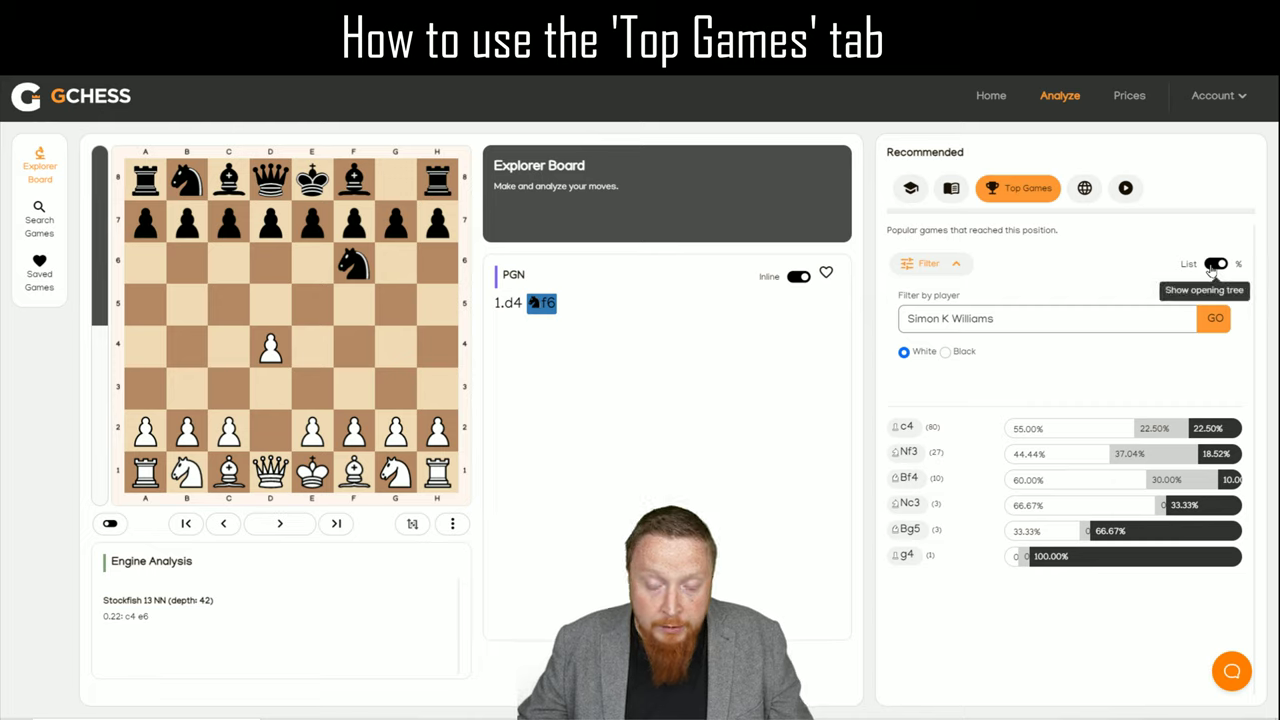
# Replace the player filter with a different player searched by surname and apply it
pyautogui.click(1003, 330)
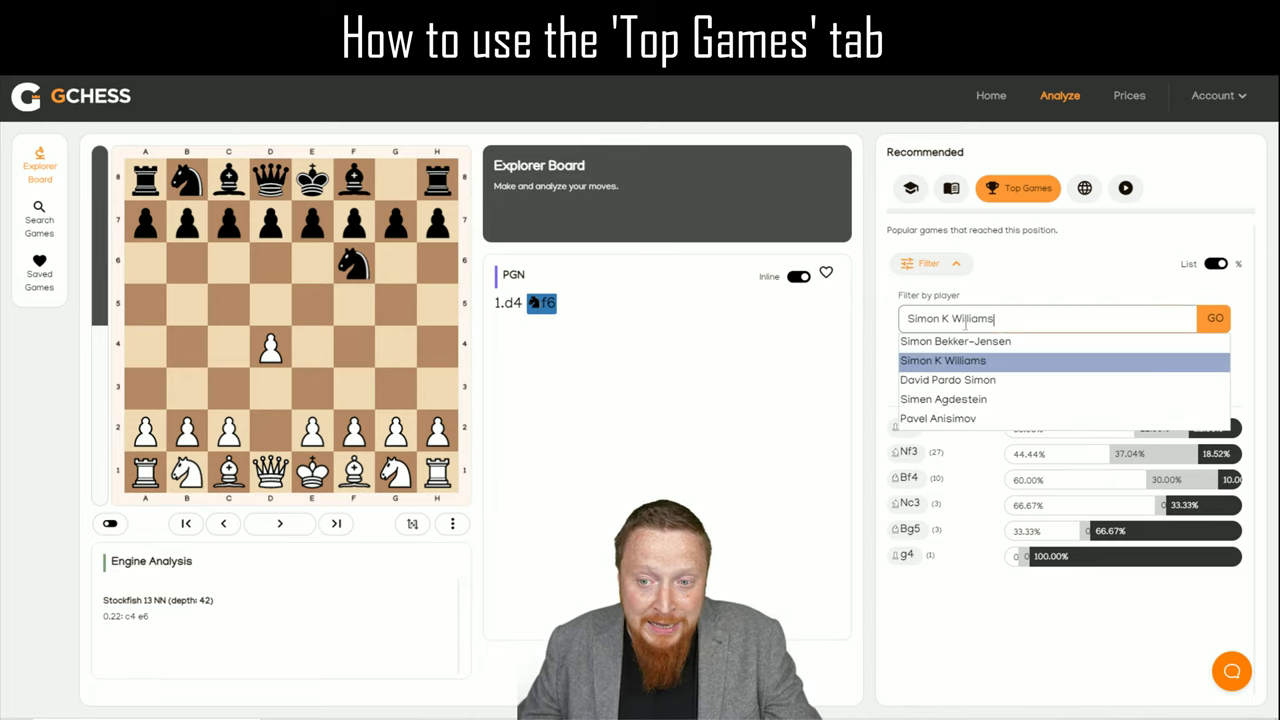
pyautogui.write('admo')
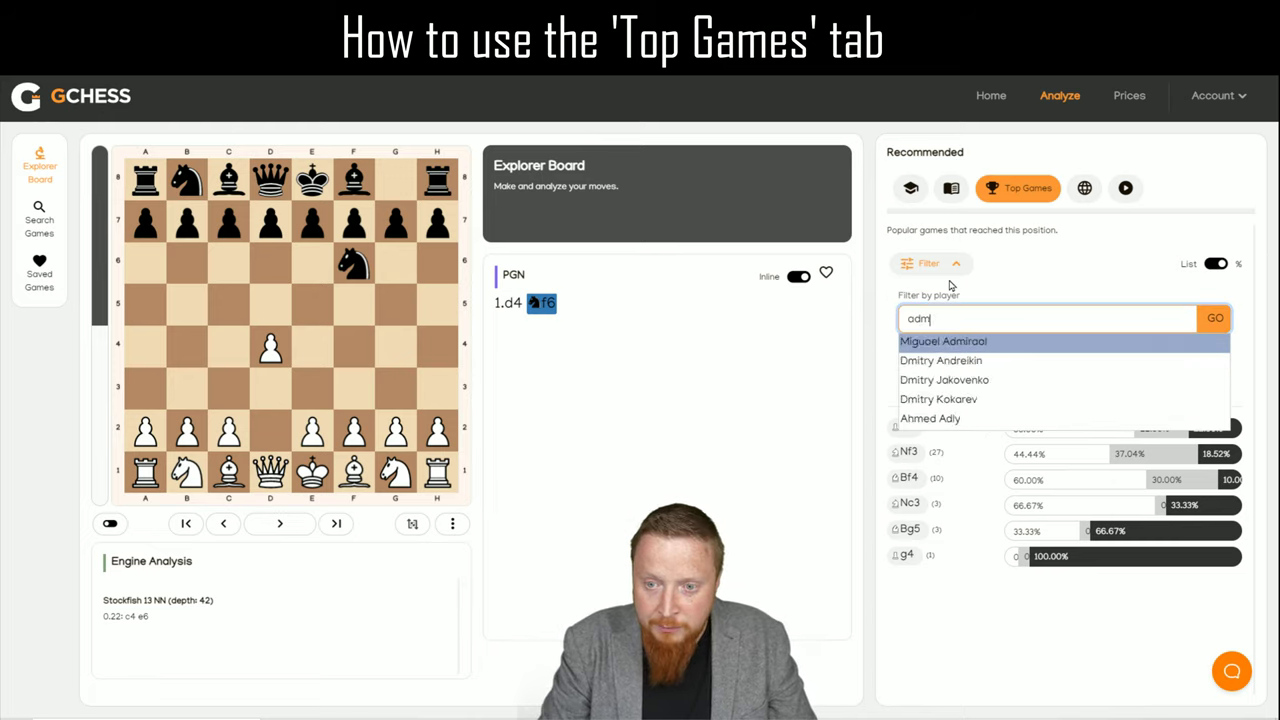
pyautogui.press('BackSpace')
pyautogui.press('BackSpace')
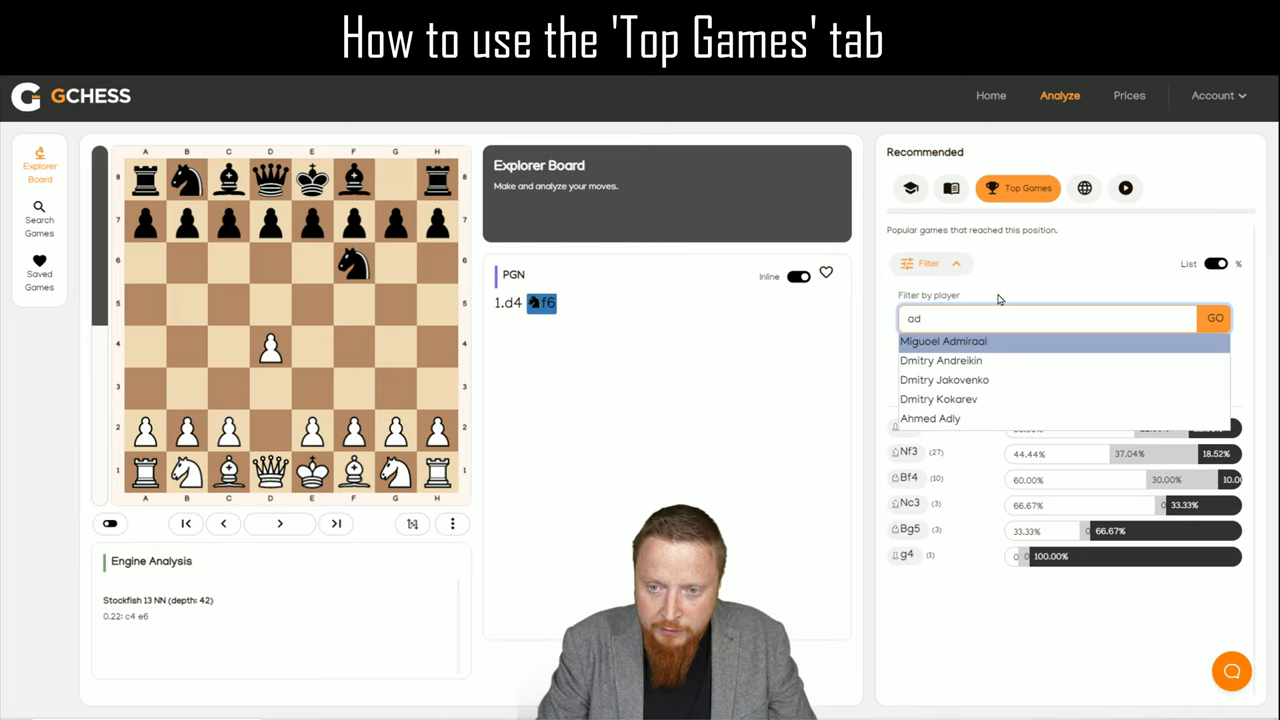
pyautogui.write('ams')
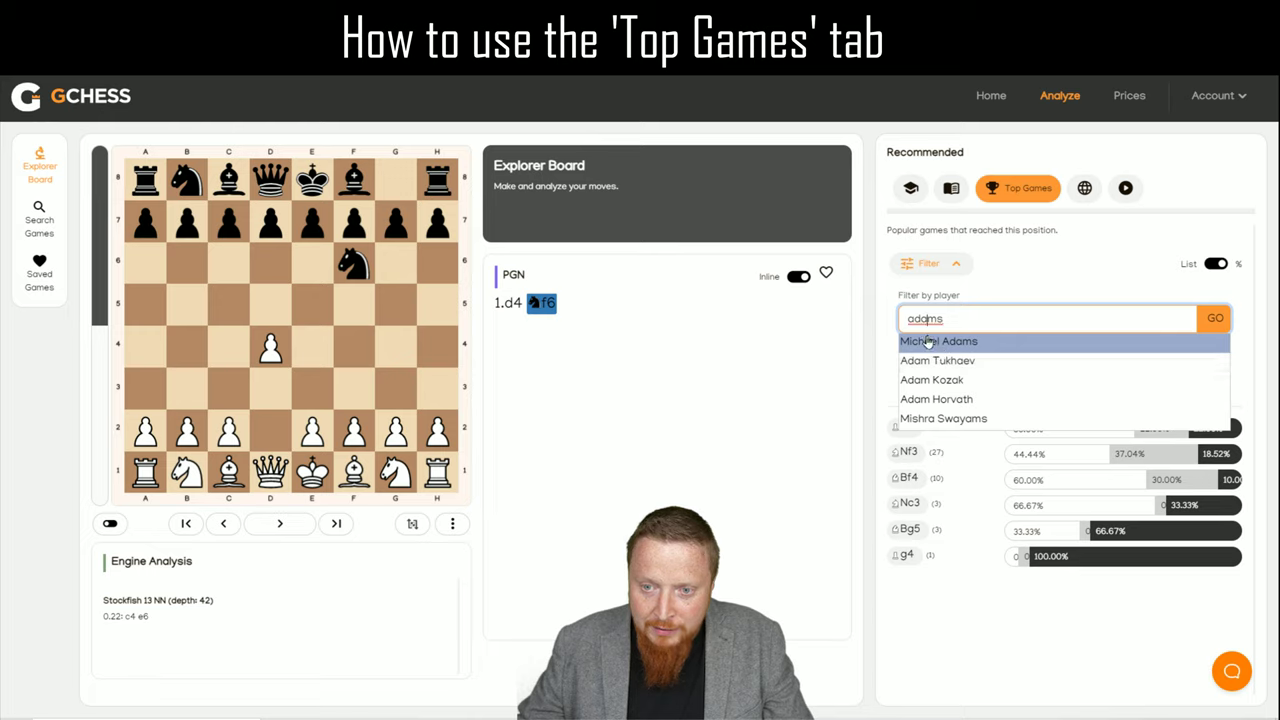
pyautogui.click(935, 344)
pyautogui.click(1216, 322)
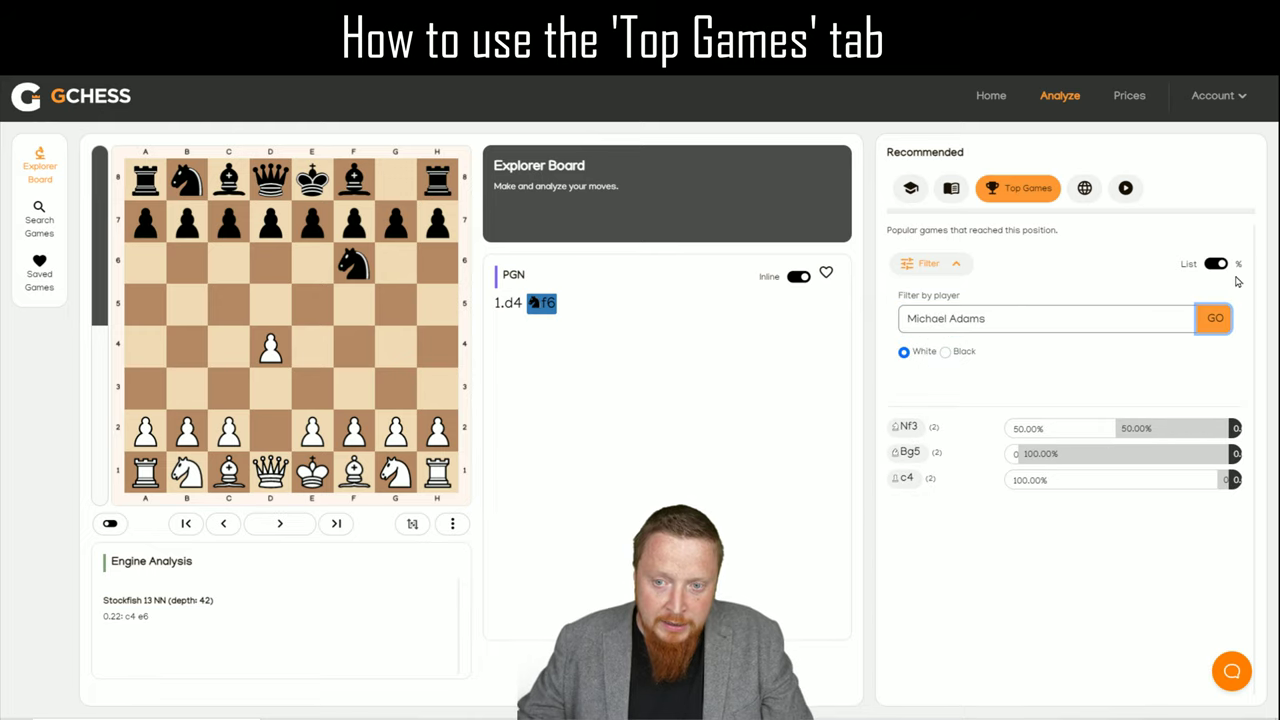